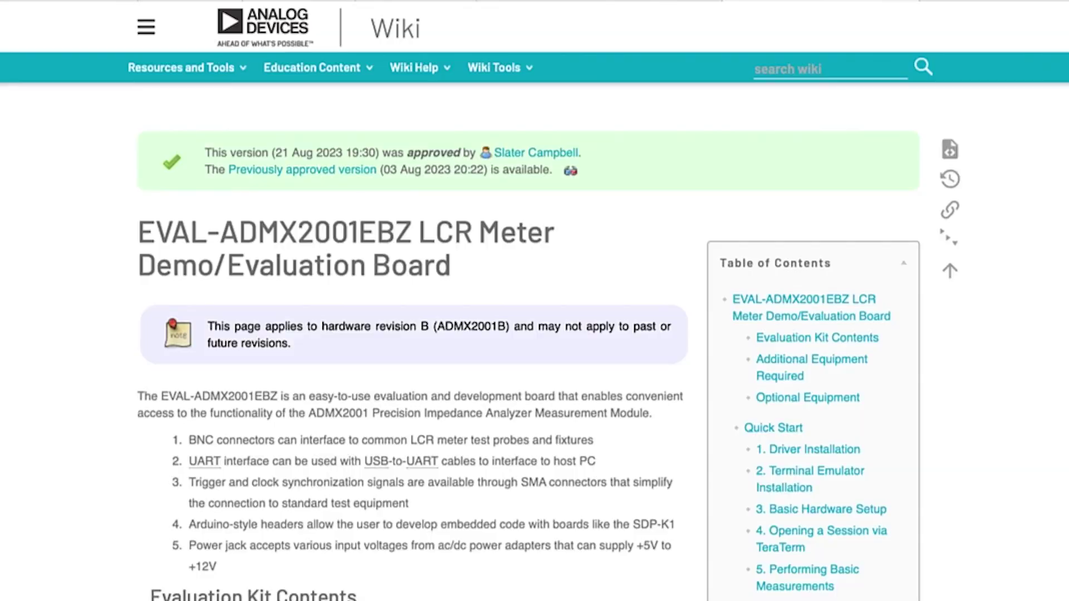
Step: Open the FTDI VCP driver download page linked in the note of the wiki's Driver Installation section
{"action": "scroll", "coordinate": [534, 301], "scroll_direction": "down", "scroll_amount": 20}
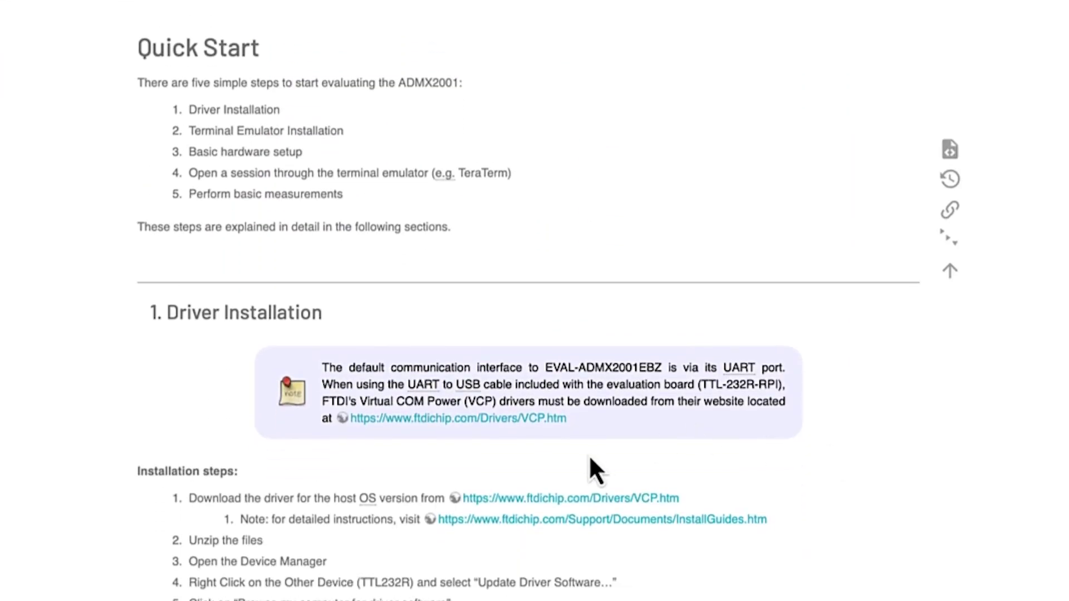
{"action": "left_click", "coordinate": [479, 419]}
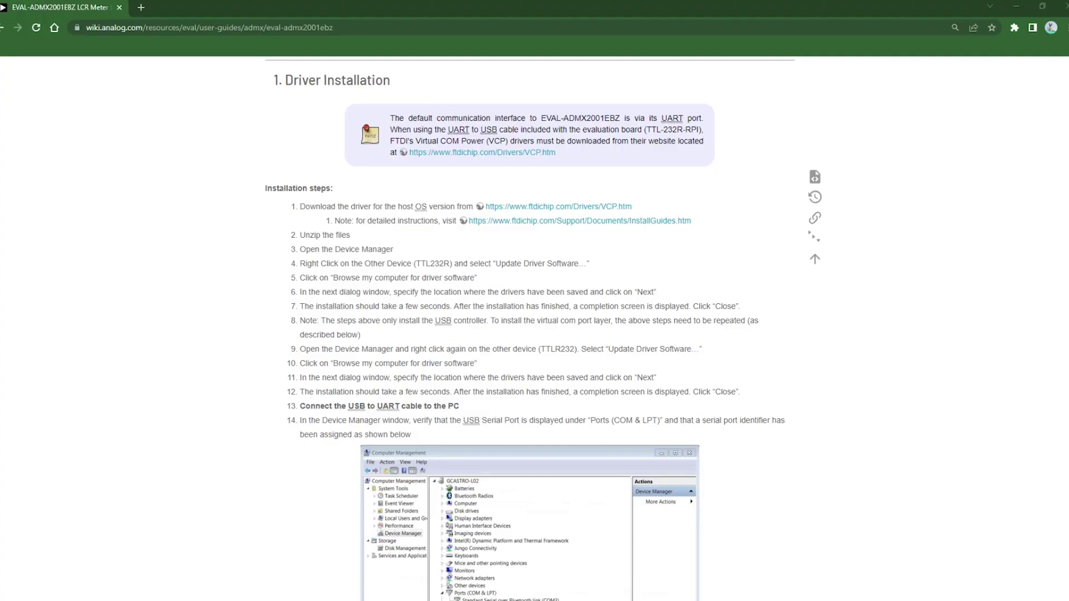
Step: Launch Tera Term and set the COM5 serial connection's speed to 115200
{"action": "key", "text": "super"}
{"action": "type", "text": "tera"}
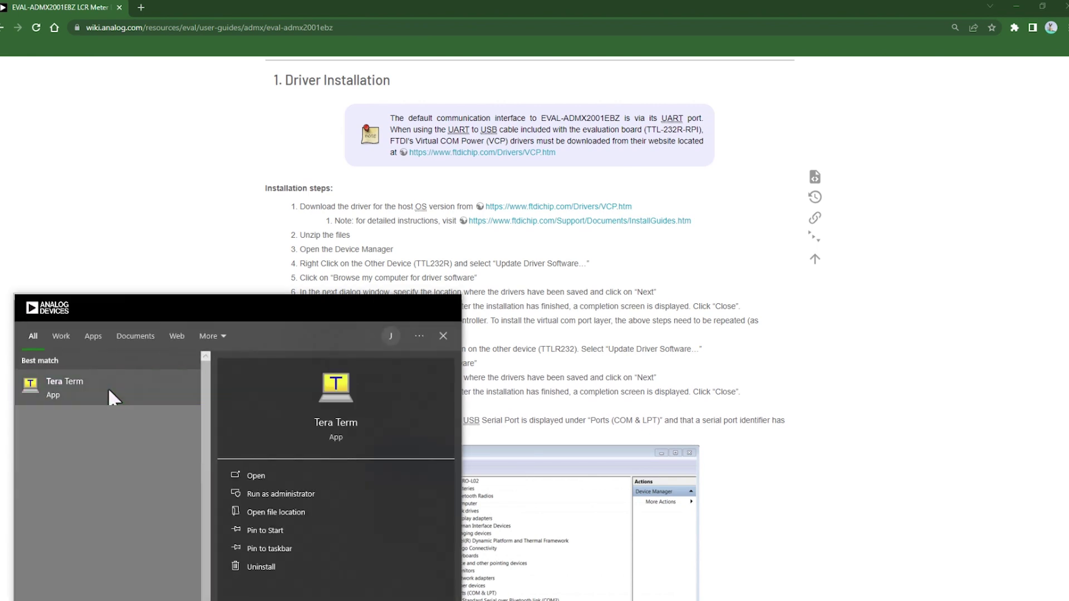
{"action": "left_click", "coordinate": [109, 387]}
{"action": "left_click", "coordinate": [68, 160]}
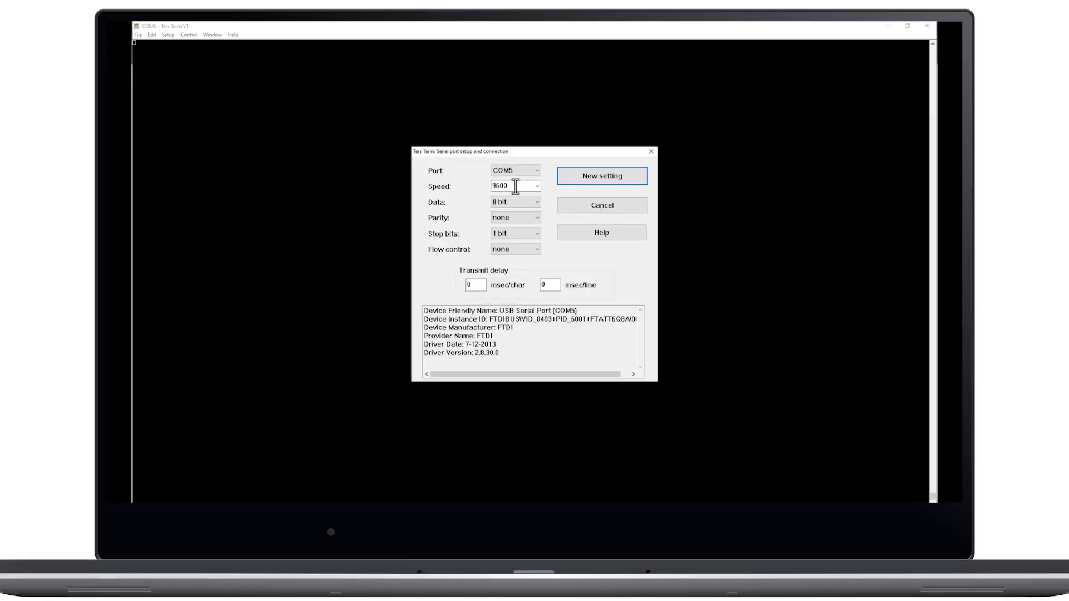
{"action": "left_click", "coordinate": [537, 186]}
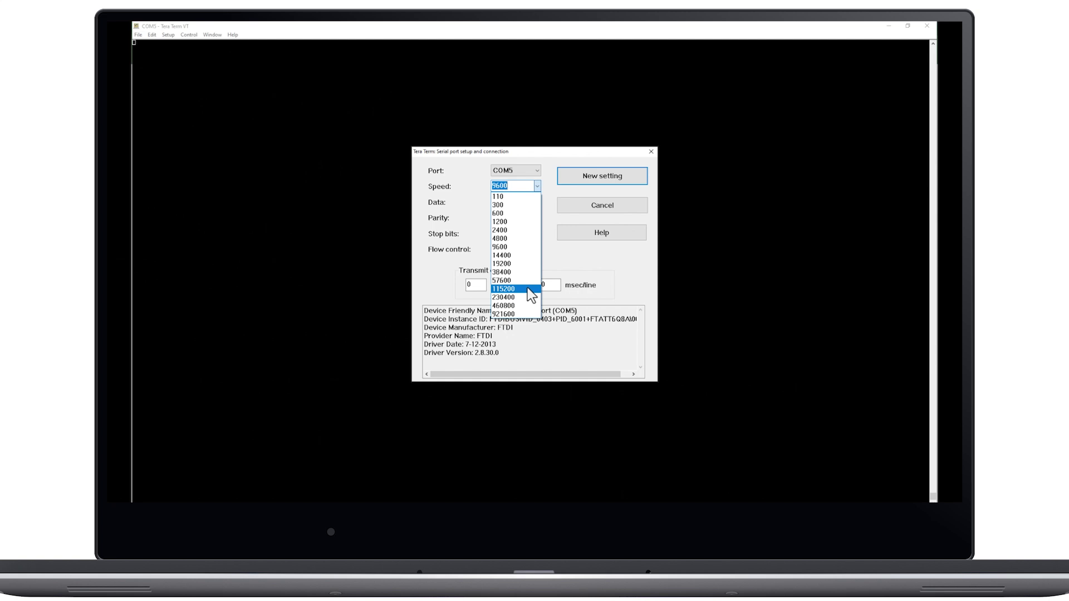
{"action": "left_click", "coordinate": [523, 344]}
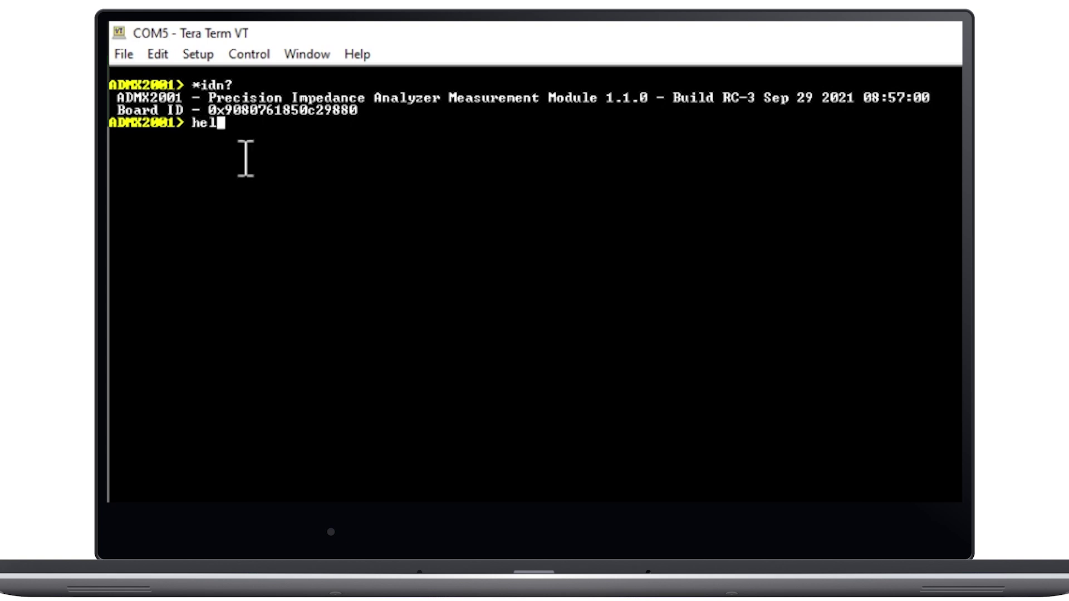
Step: Show the ADMX2001 command help and the help for the display command
{"action": "type", "text": "help"}
{"action": "key", "text": "Return"}
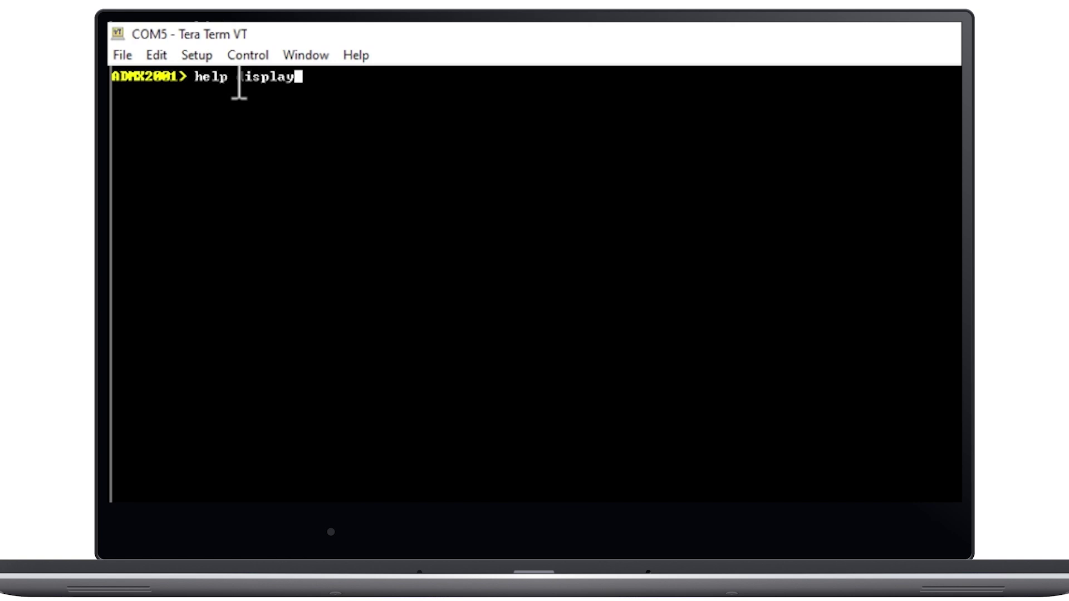
{"action": "key", "text": "Return"}
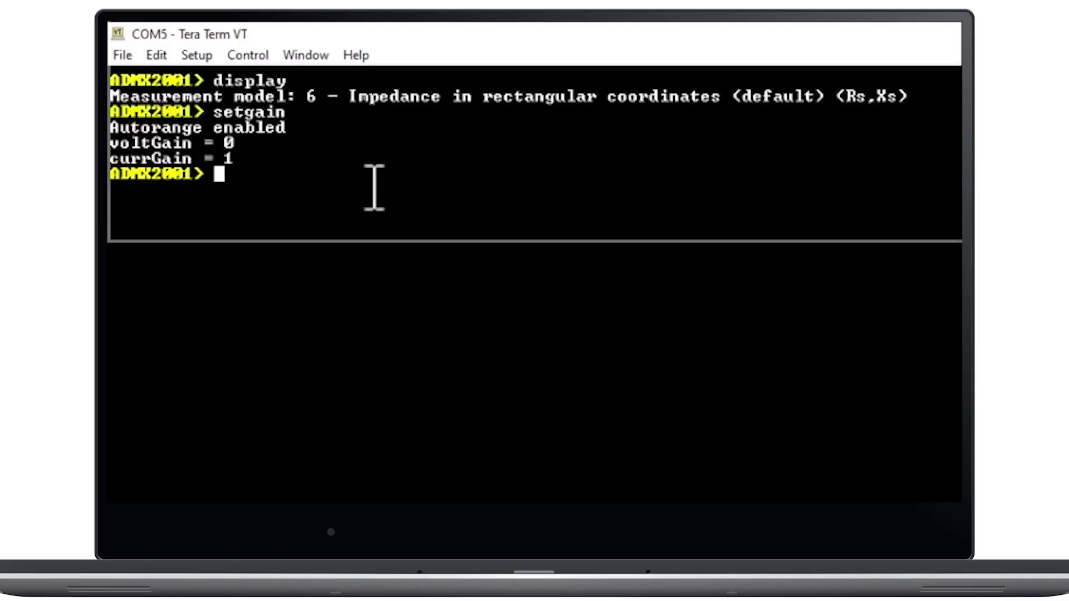
Step: Query the test signal's magnitude and frequency with mag and freq, and take an impedance measurement with z
{"action": "type", "text": "mag"}
{"action": "key", "text": "Return"}
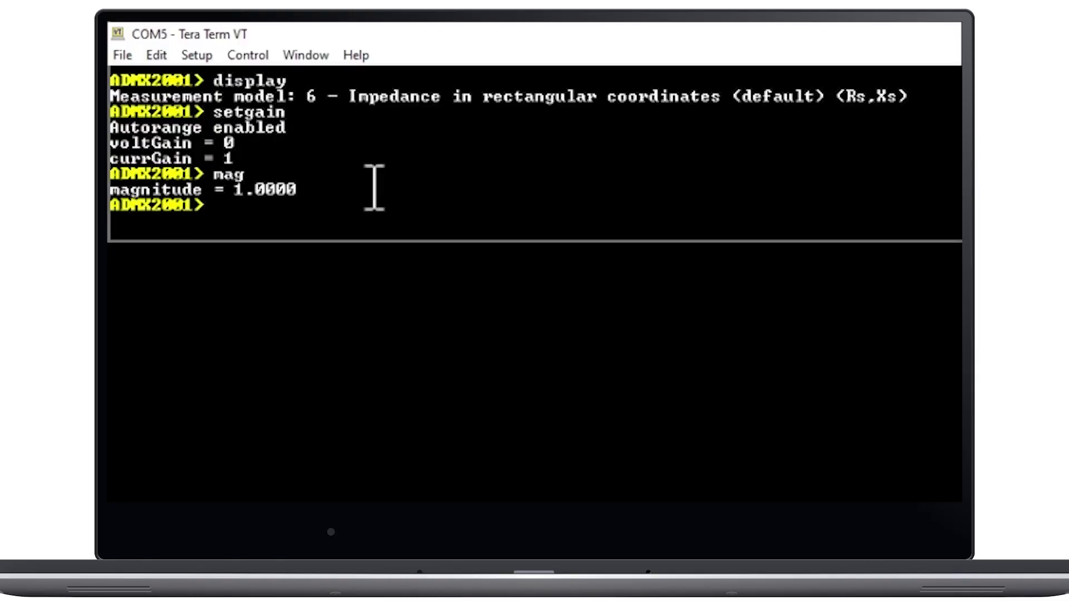
{"action": "type", "text": "freq"}
{"action": "key", "text": "Return"}
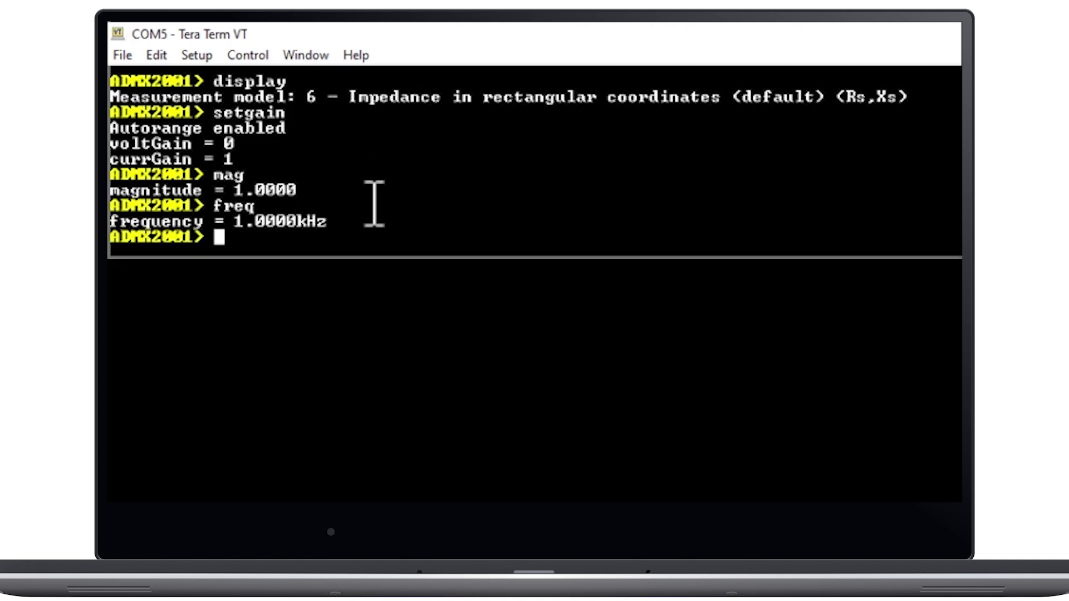
{"action": "type", "text": "z"}
{"action": "key", "text": "Return"}
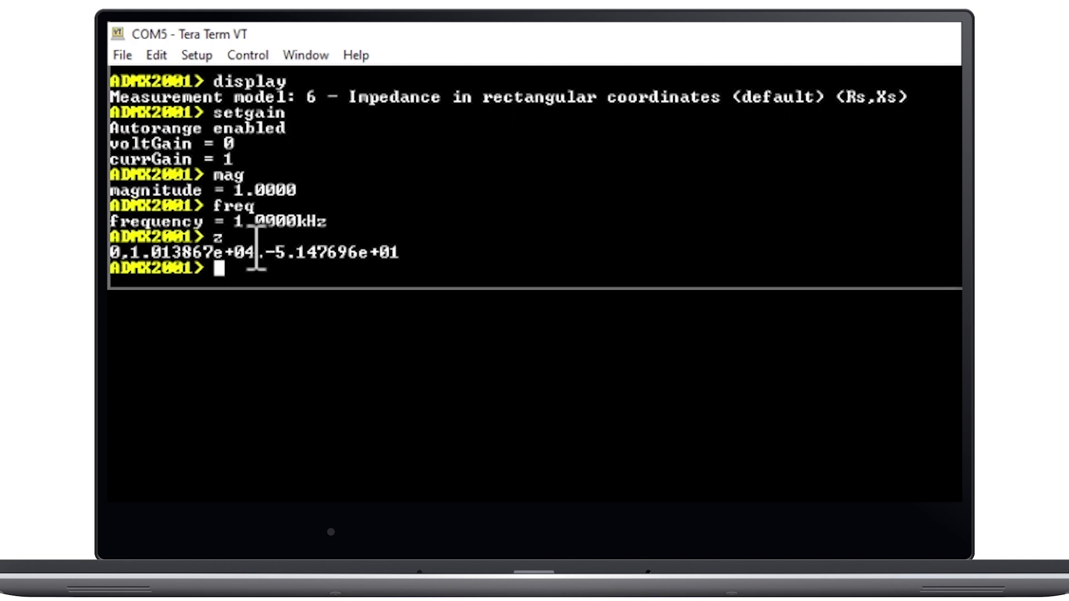
Step: Check the averaging setting, set average to 10 and repeat the impedance measurement
{"action": "type", "text": "average"}
{"action": "key", "text": "Return"}
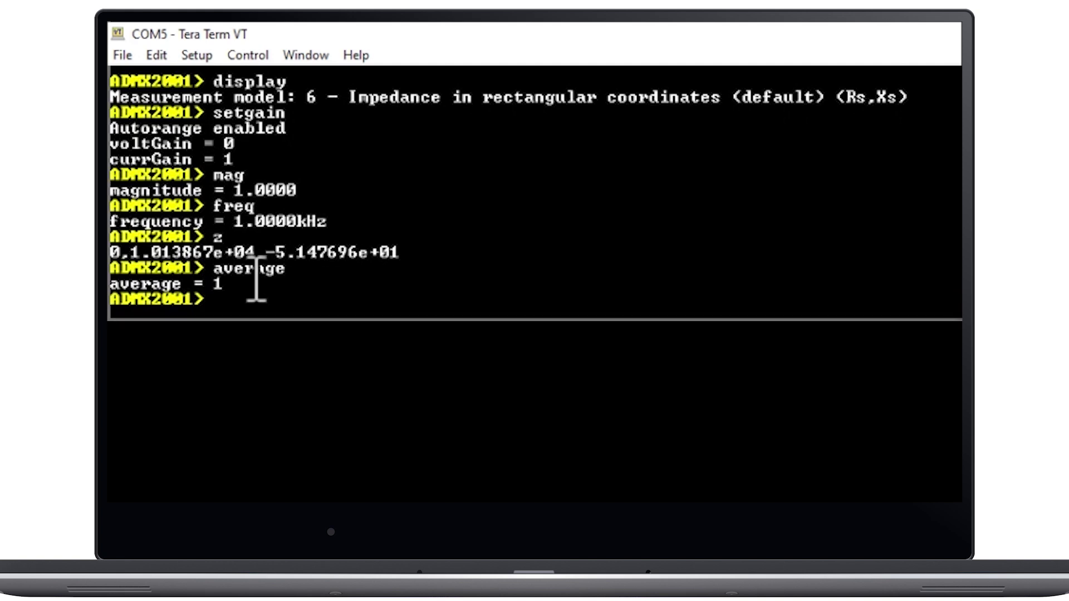
{"action": "type", "text": "average"}
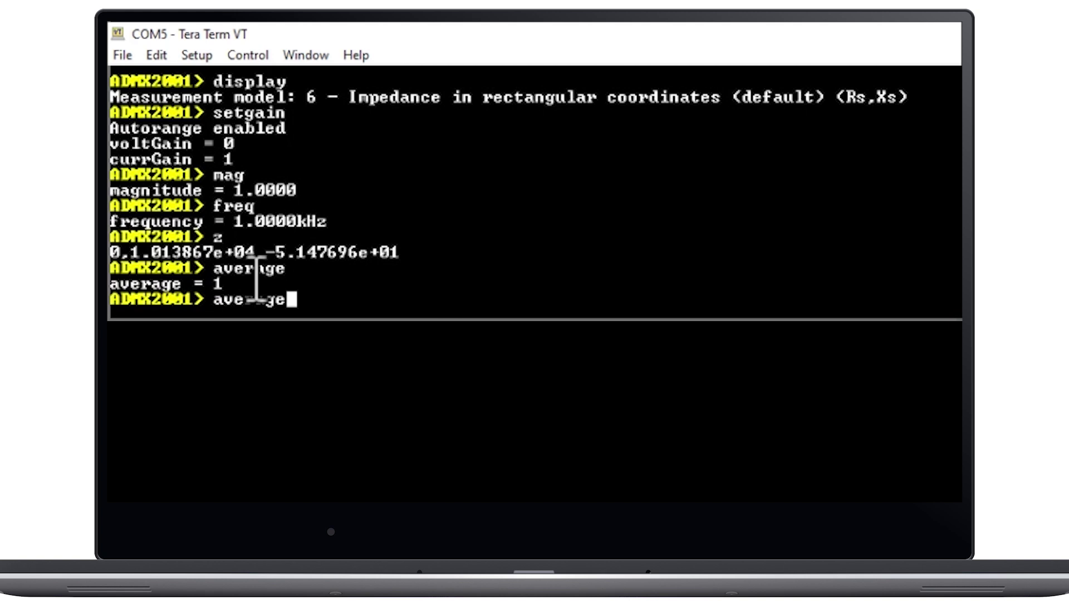
{"action": "type", "text": " 10"}
{"action": "key", "text": "Return"}
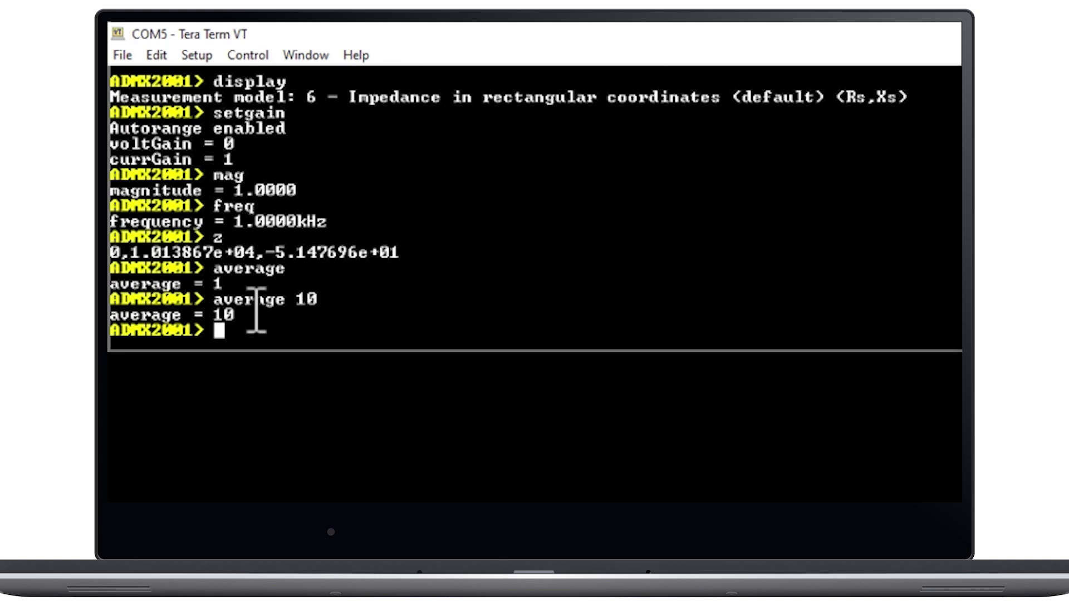
{"action": "type", "text": "z"}
{"action": "key", "text": "Return"}
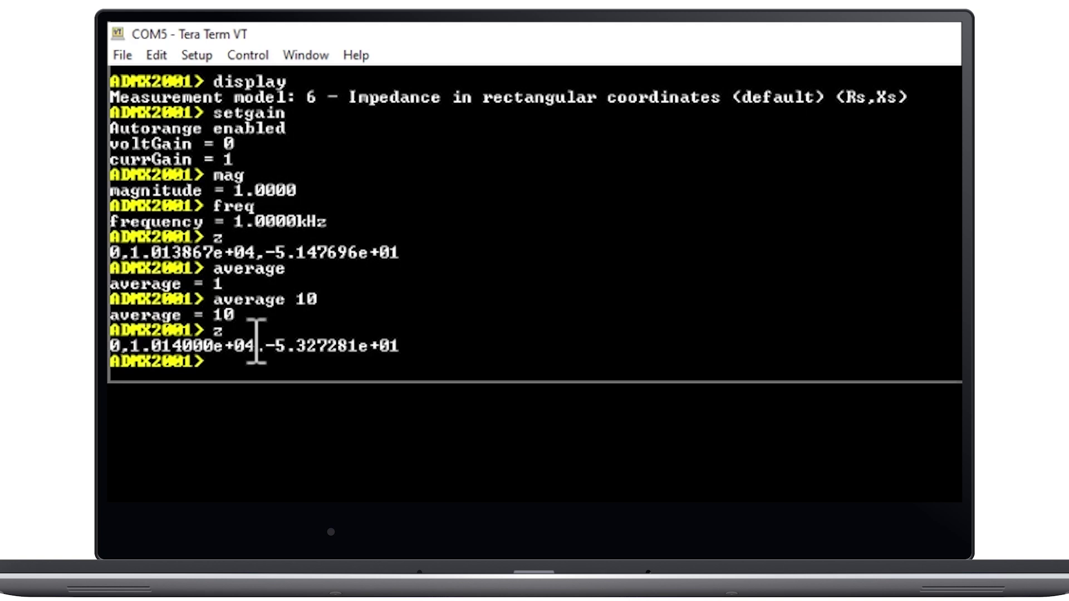
Step: Check the sample count, set count to 10 and run the impedance measurement with it
{"action": "type", "text": "count"}
{"action": "key", "text": "Return"}
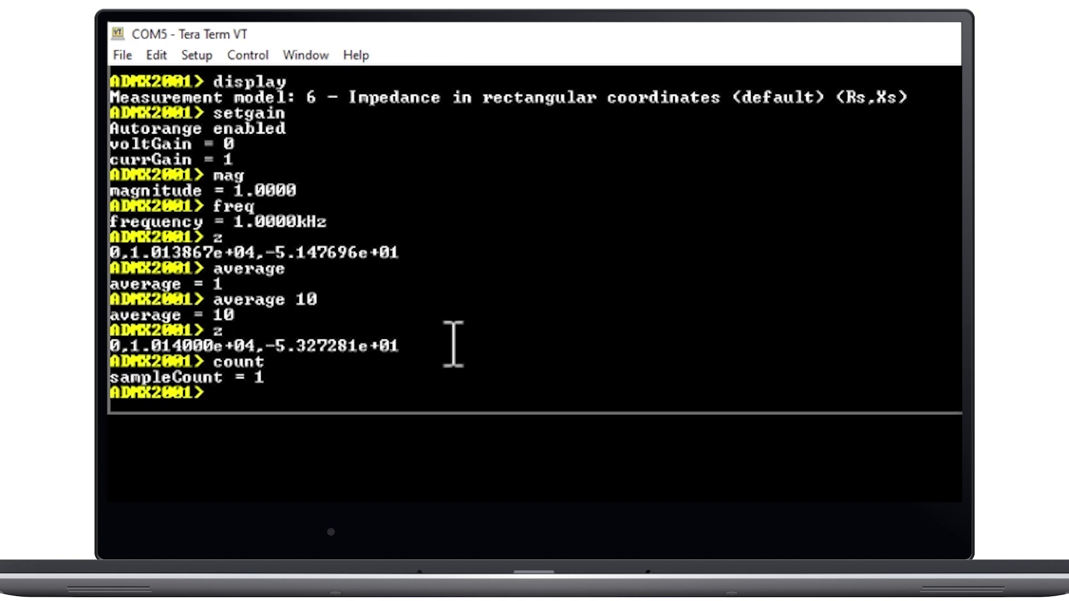
{"action": "type", "text": "count"}
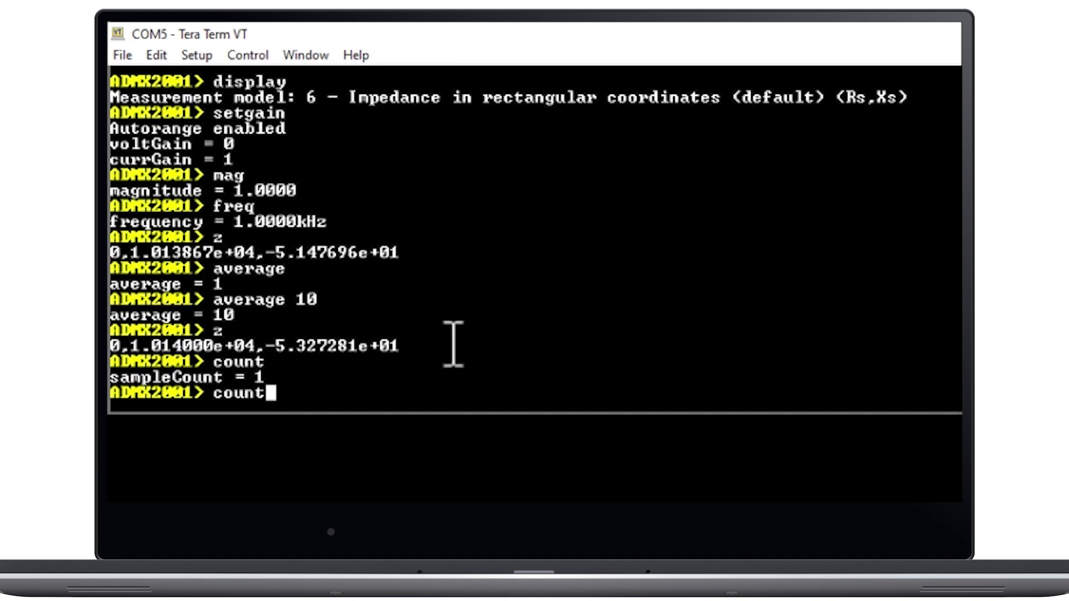
{"action": "type", "text": " 10"}
{"action": "key", "text": "Return"}
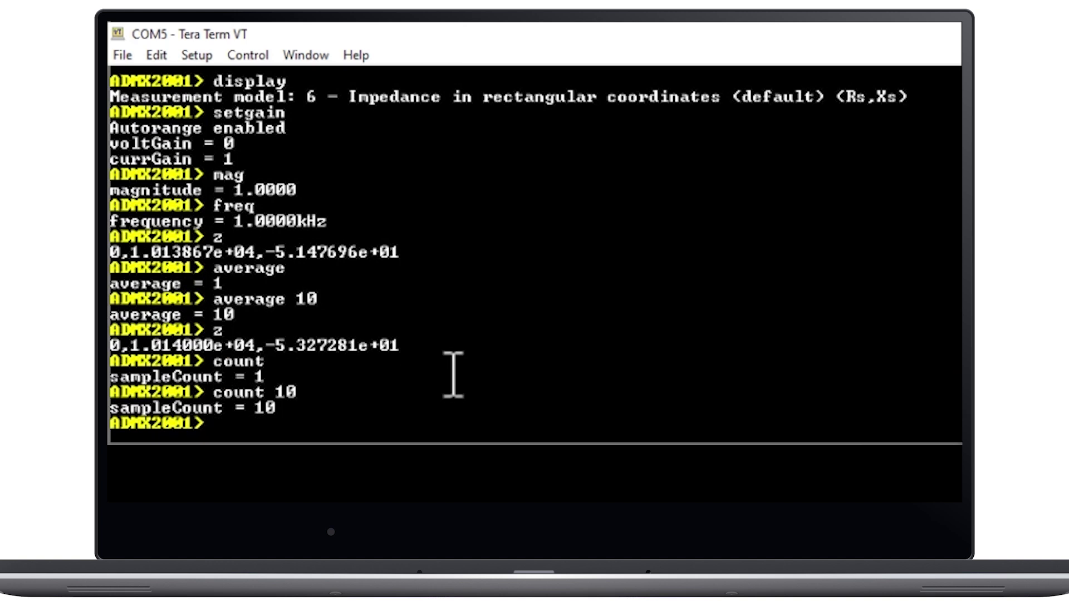
{"action": "type", "text": "z"}
{"action": "key", "text": "Return"}
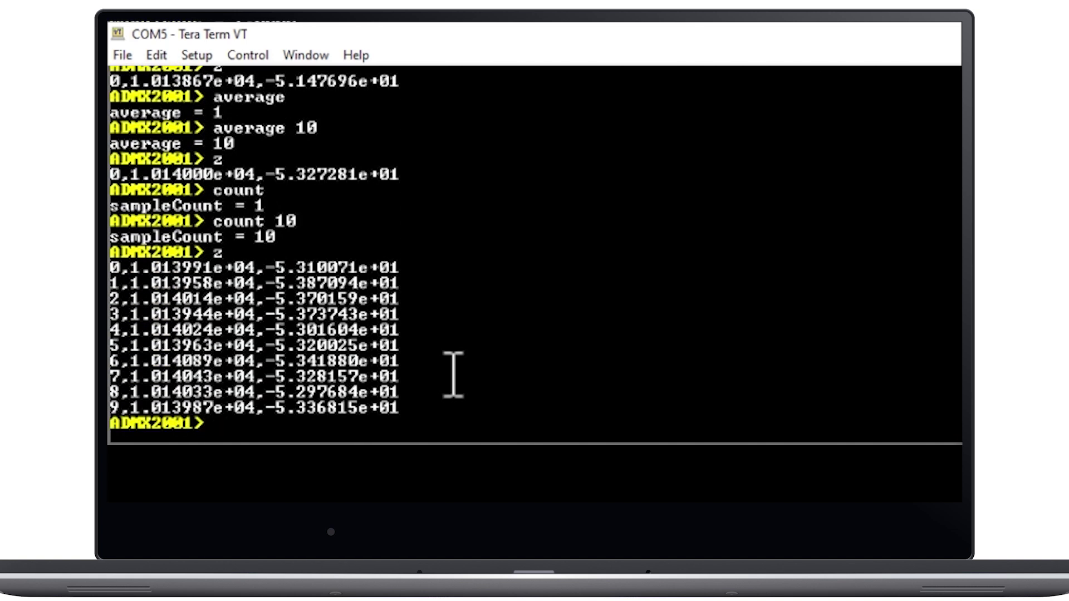
Step: Show the help for the sweep_type command
{"action": "type", "text": "help sw"}
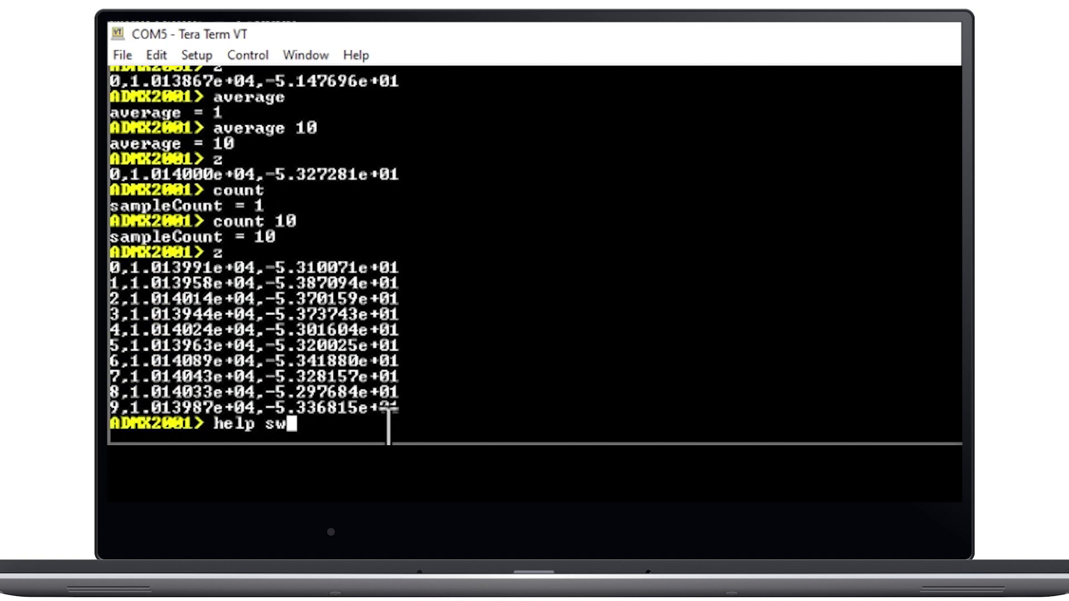
{"action": "type", "text": "eep_t"}
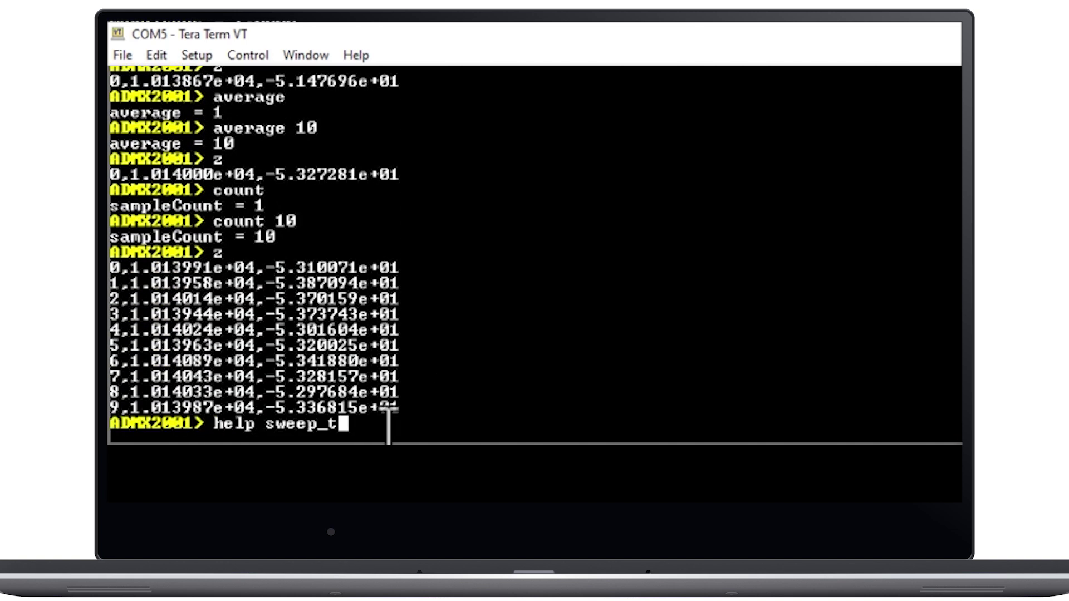
{"action": "type", "text": "ype"}
{"action": "key", "text": "Return"}
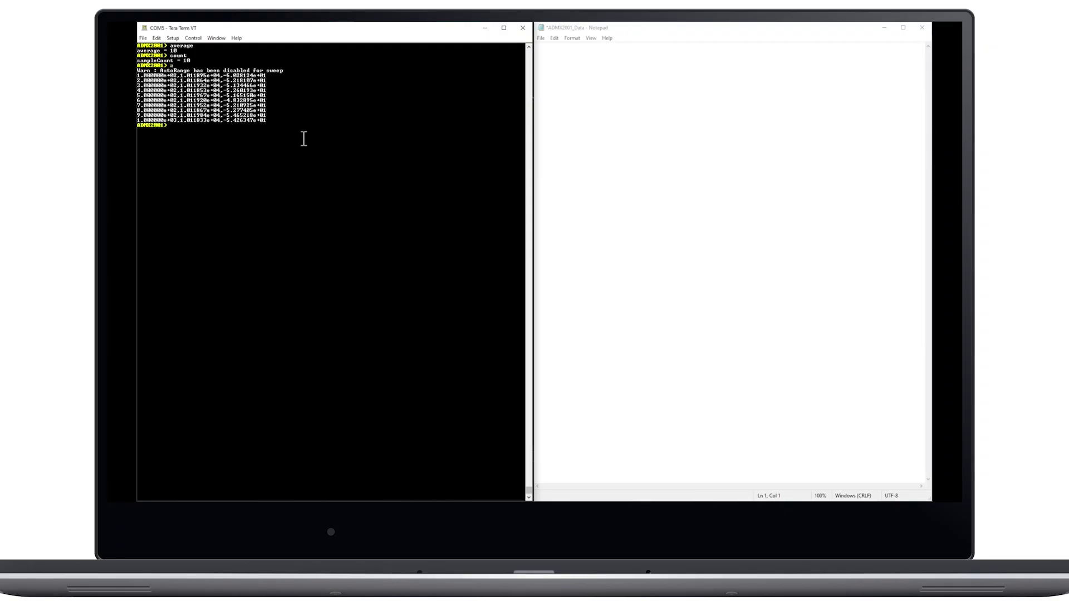
Step: Copy the ten rows of sweep results from the terminal into the ADMX2001_Data file in Notepad
{"action": "left_click_drag", "start_coordinate": [302, 124], "coordinate": [138, 74]}
{"action": "key", "text": "ctrl+c"}
{"action": "right_click", "coordinate": [193, 91]}
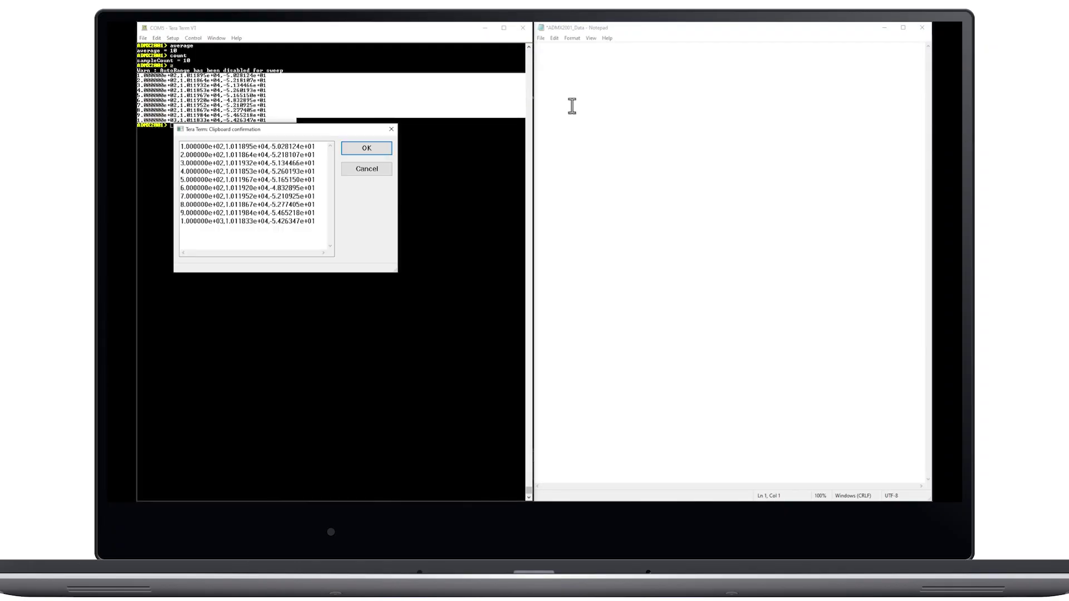
{"action": "left_click", "coordinate": [573, 104]}
{"action": "key", "text": "ctrl+v"}
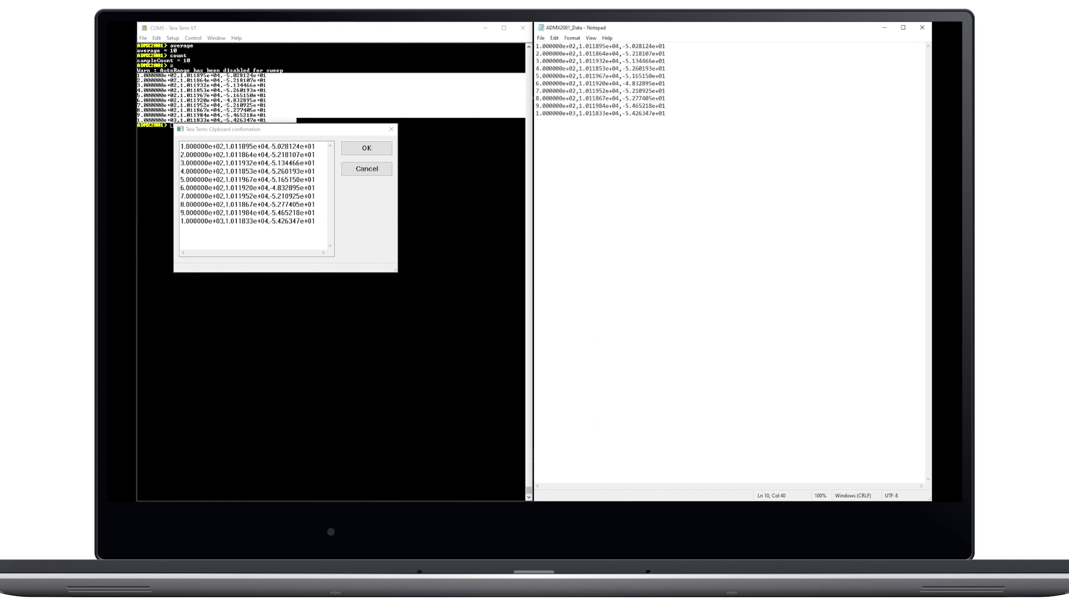
Step: Import the ADMX2001_Data text file into Excel as delimited data, using only the comma as delimiter
{"action": "left_click", "coordinate": [504, 478]}
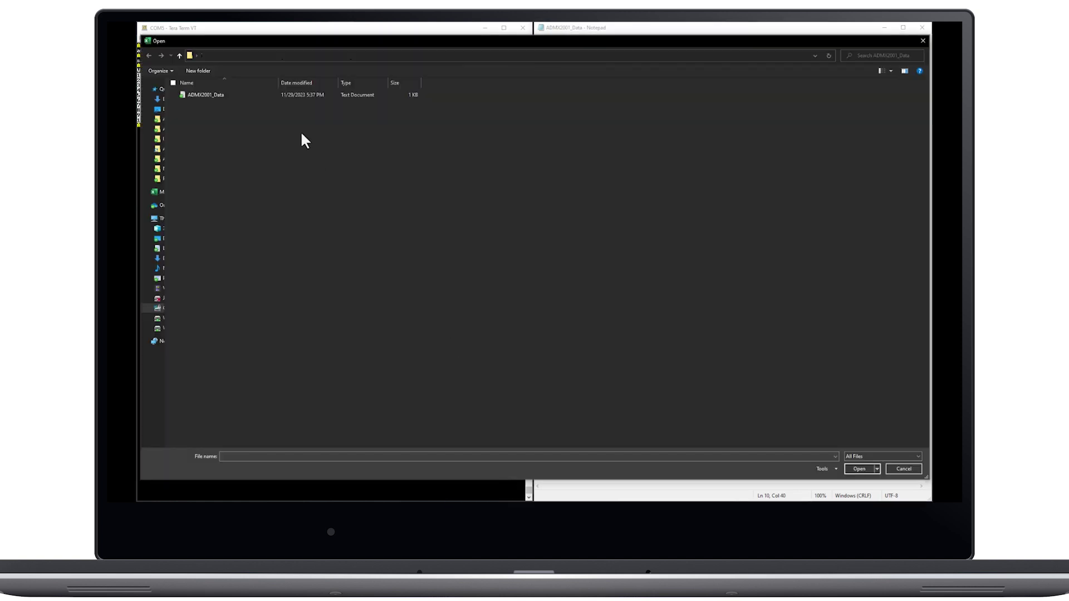
{"action": "left_click", "coordinate": [214, 96]}
{"action": "left_click", "coordinate": [859, 470]}
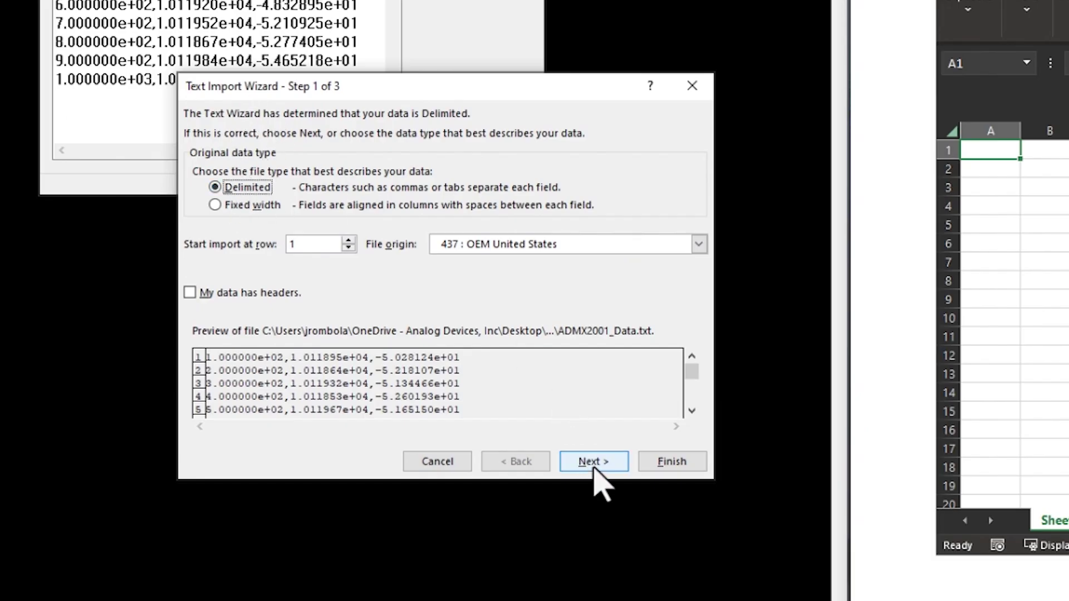
{"action": "left_click", "coordinate": [592, 462]}
{"action": "left_click", "coordinate": [198, 168]}
{"action": "left_click", "coordinate": [199, 202]}
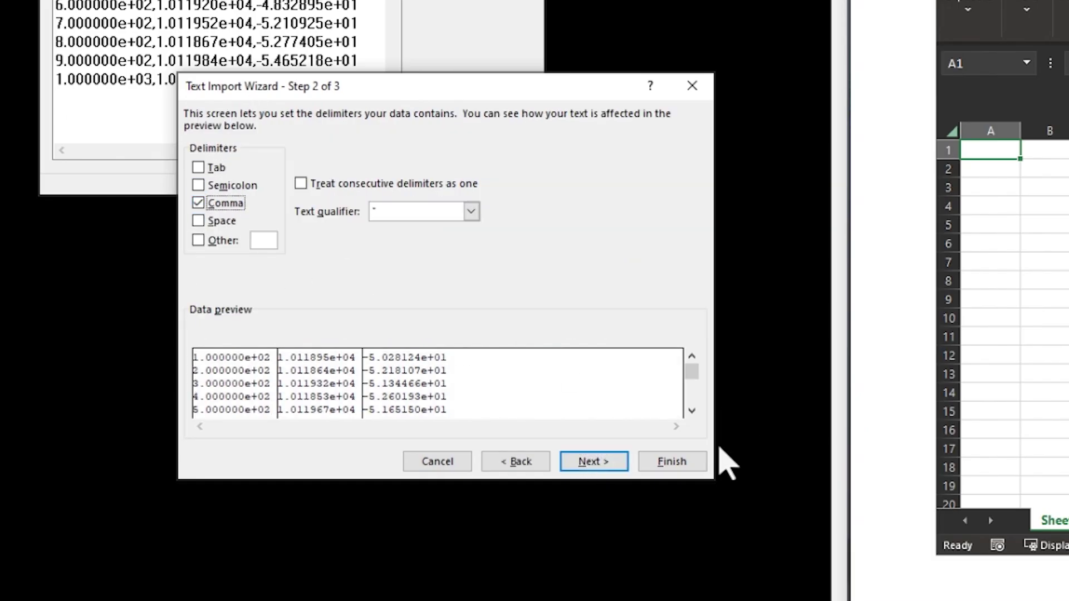
{"action": "left_click", "coordinate": [685, 464]}
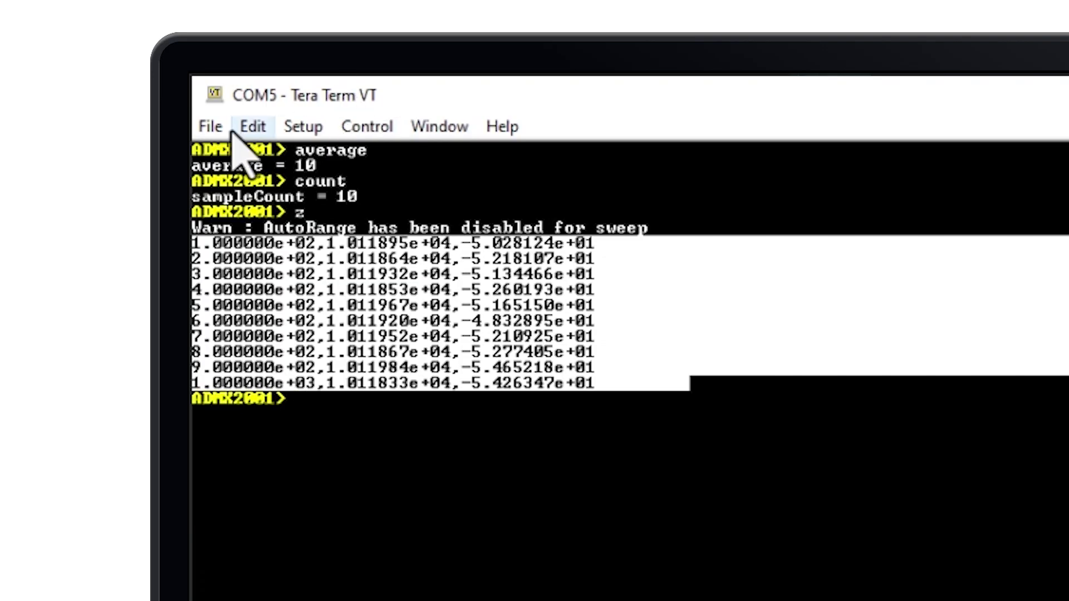
Step: Switch to Tera Term and set up a session log file in the ADMX2001_Data folder
{"action": "left_click", "coordinate": [210, 127]}
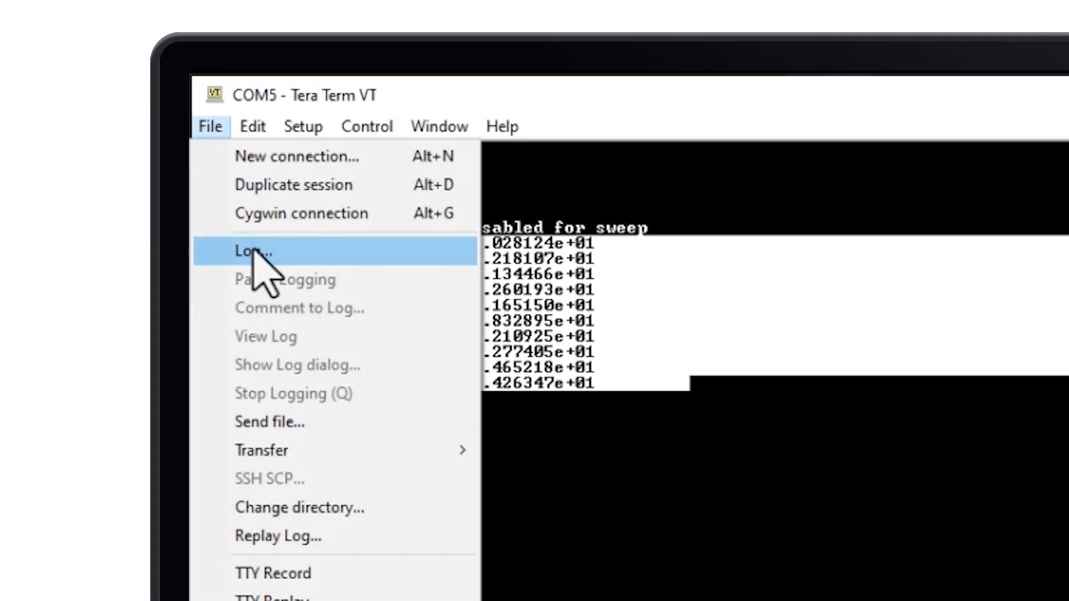
{"action": "left_click", "coordinate": [253, 251]}
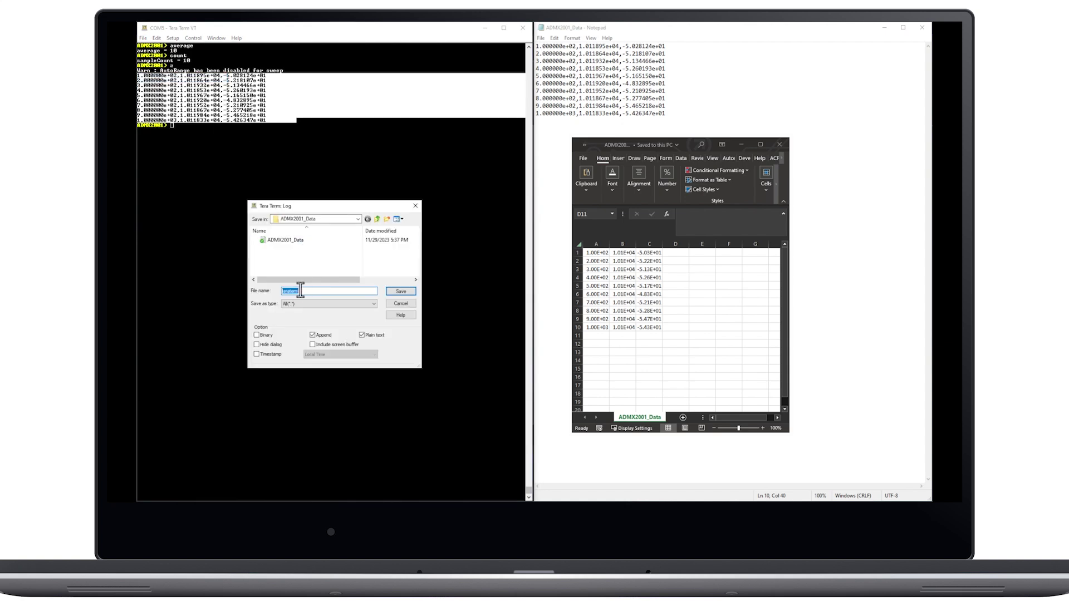
{"action": "left_click", "coordinate": [303, 240]}
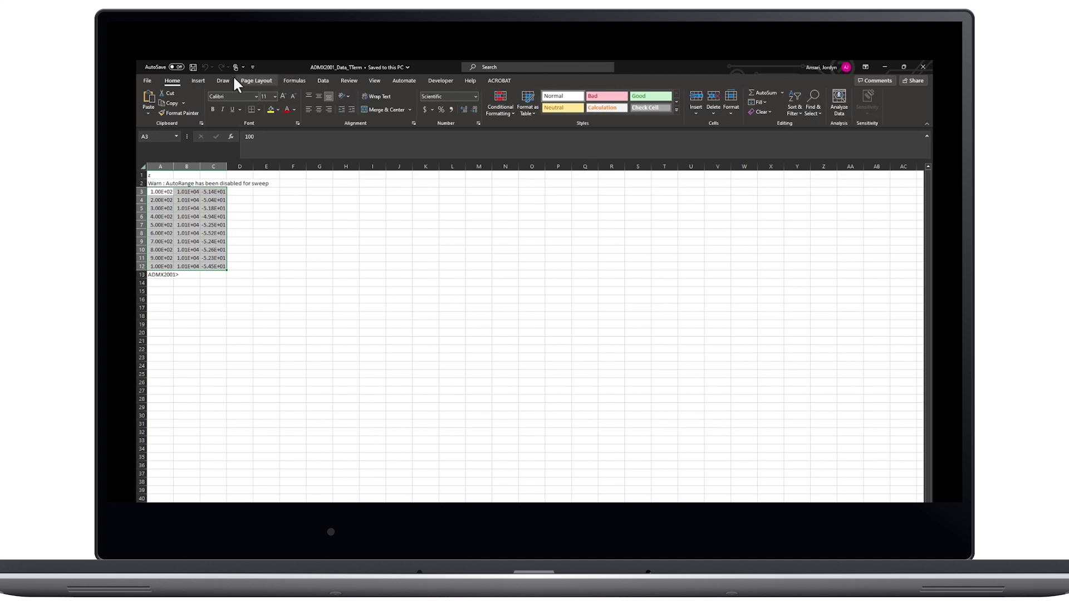
Step: Insert a scatter chart with straight lines and markers from the sweep data in A3:C12 of the ADMX2001_Data_TTerm workbook in Excel
{"action": "left_click", "coordinate": [198, 81]}
{"action": "left_click", "coordinate": [526, 111]}
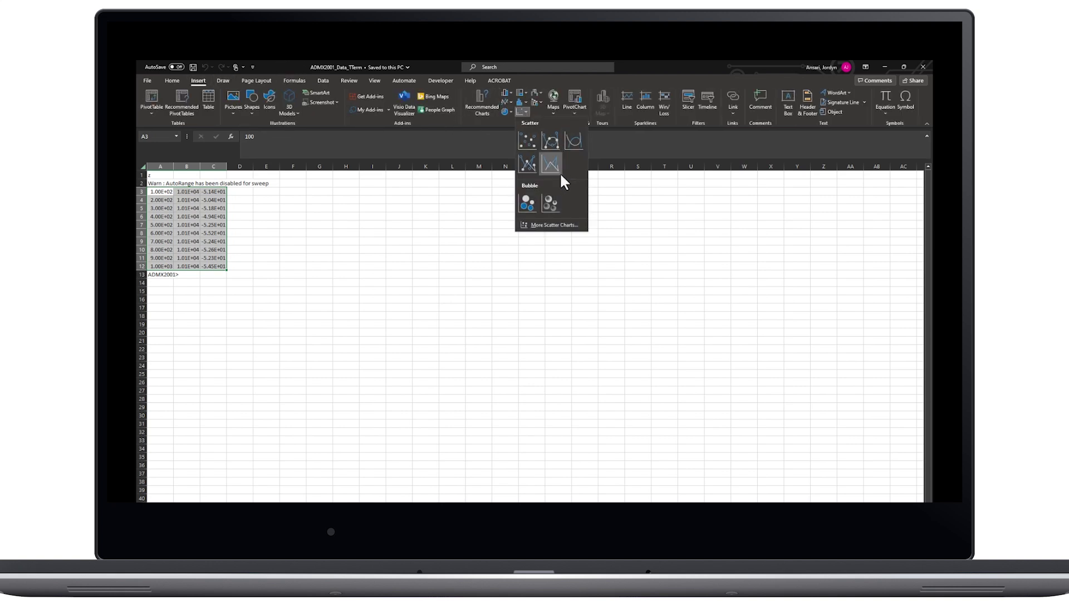
{"action": "left_click", "coordinate": [531, 163]}
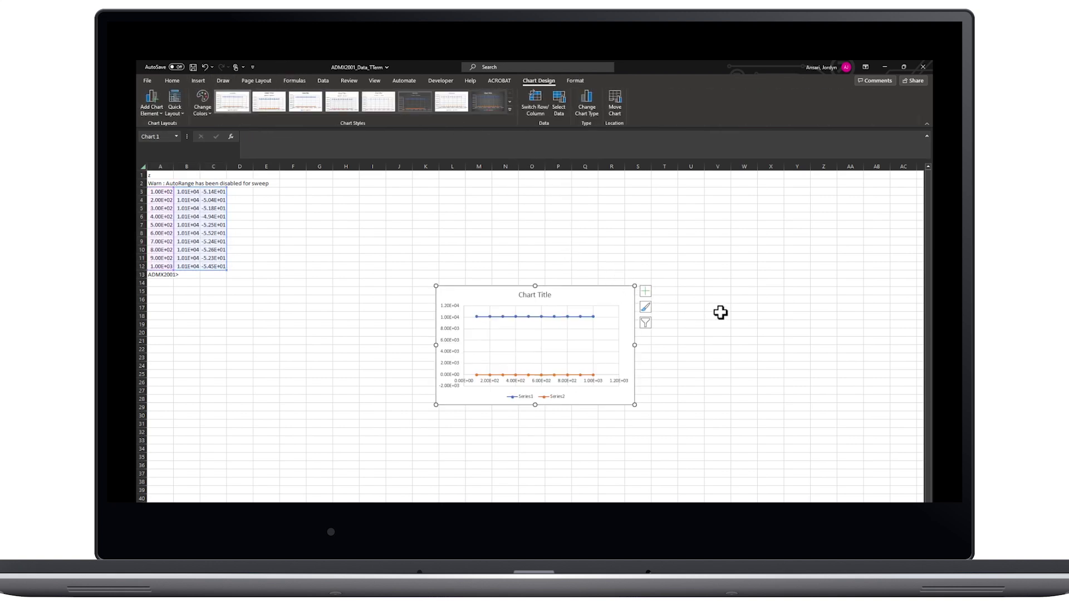